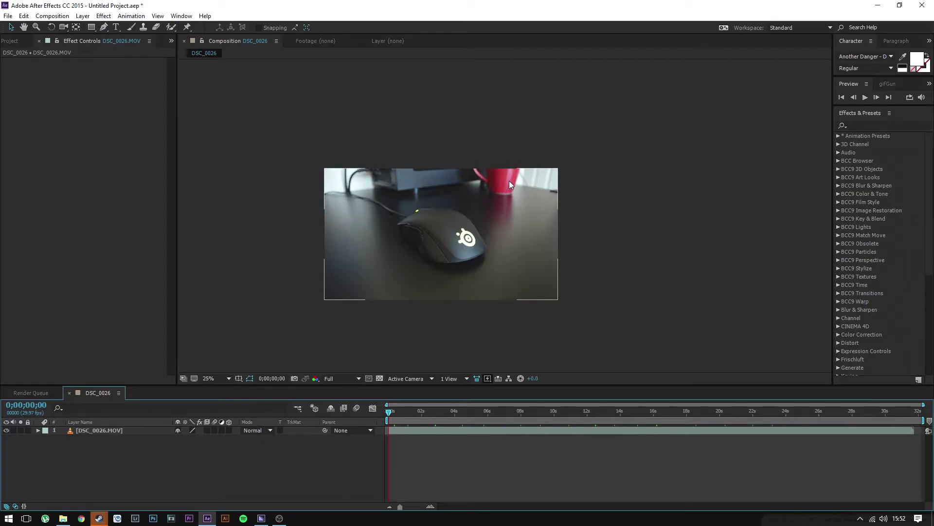
# Step: Select the DSC_0026.MOV mouse footage layer in the timeline
pyautogui.scroll(2, 509, 180)
pyautogui.scroll(-2, 512, 167)
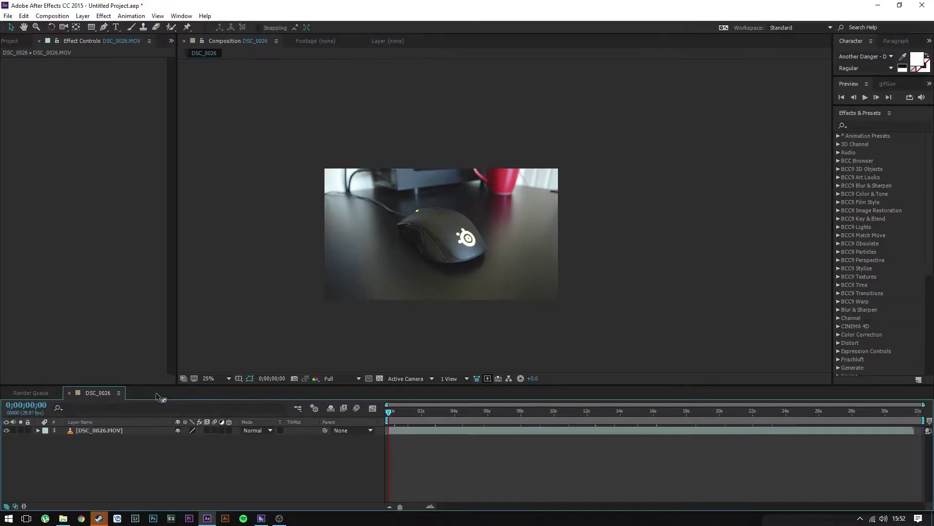
pyautogui.click(118, 430)
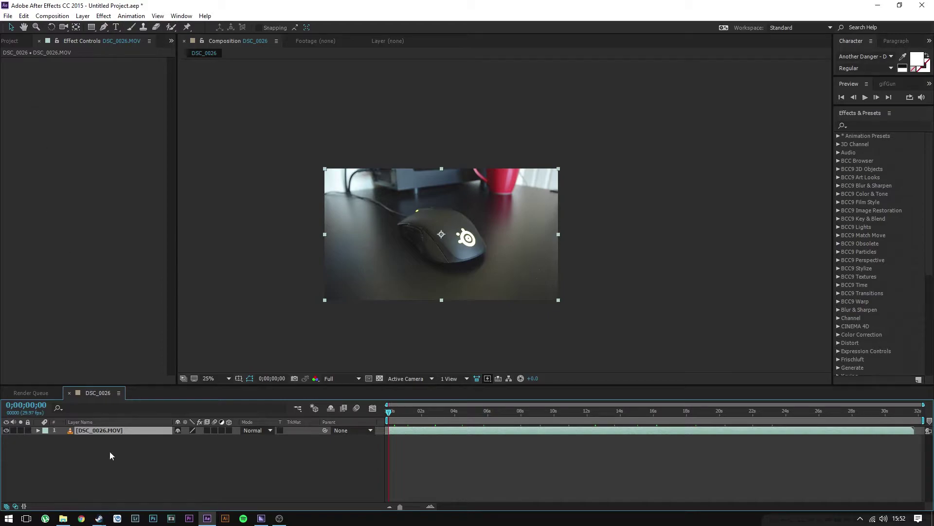
# Step: Search 'leave col' in FX Console and apply Leave Color to DSC_0026.MOV
pyautogui.hotkey('ctrl', 'space')
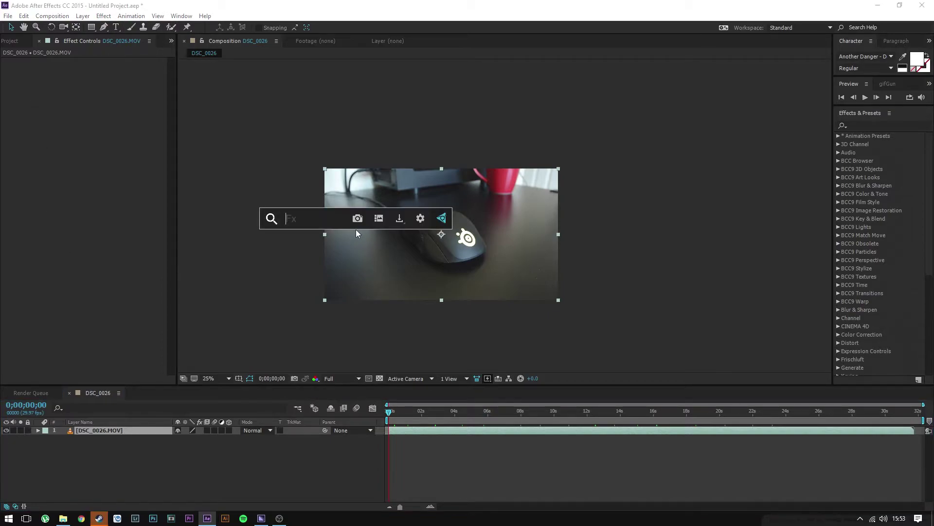
pyautogui.write('leave col')
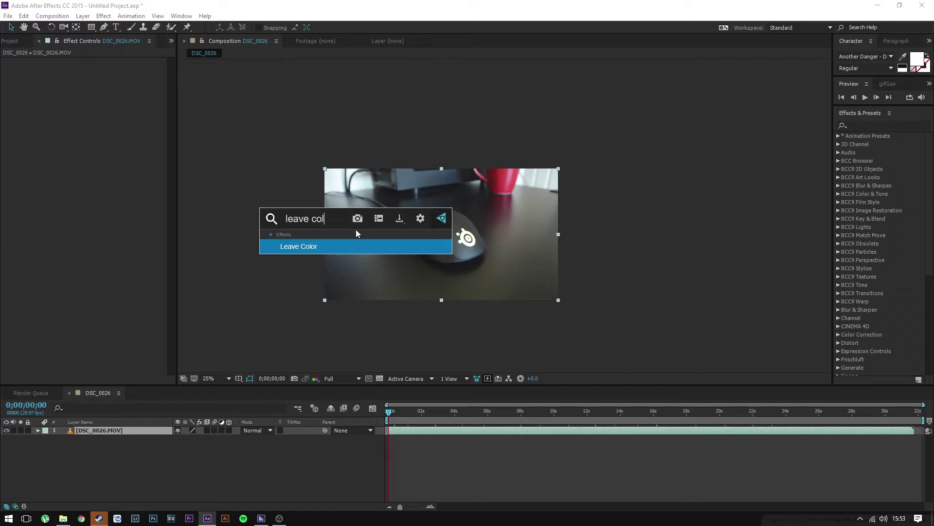
pyautogui.press('Return')
pyautogui.hotkey('ctrl', 'space')
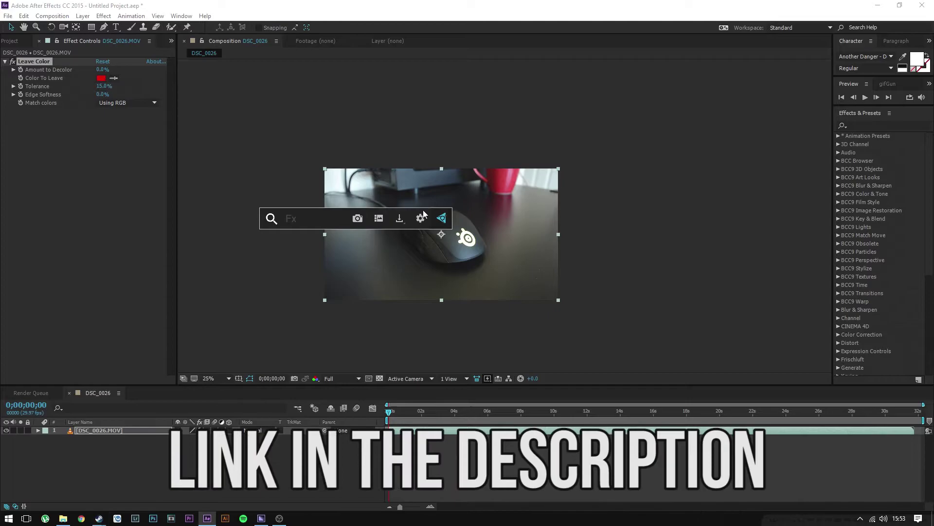
pyautogui.press('Escape')
pyautogui.hotkey('ctrl', 'space')
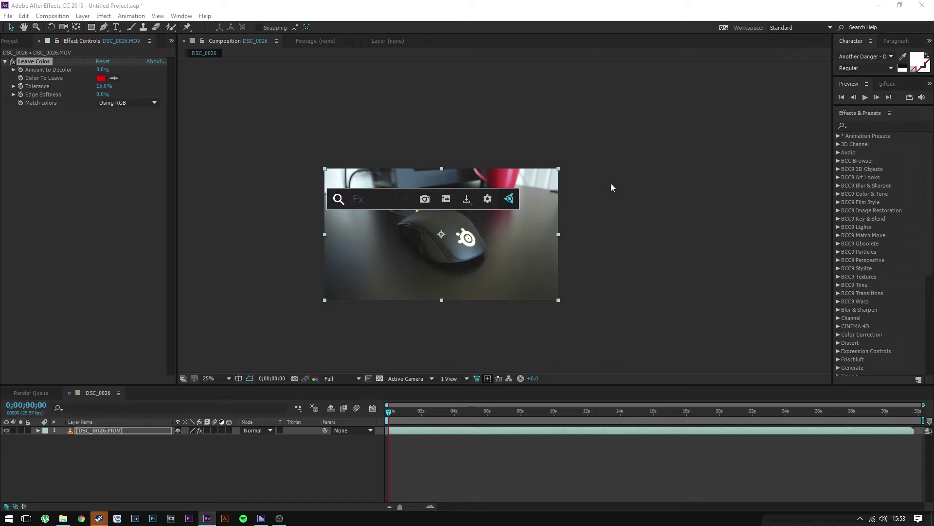
pyautogui.click(662, 116)
pyautogui.click(869, 124)
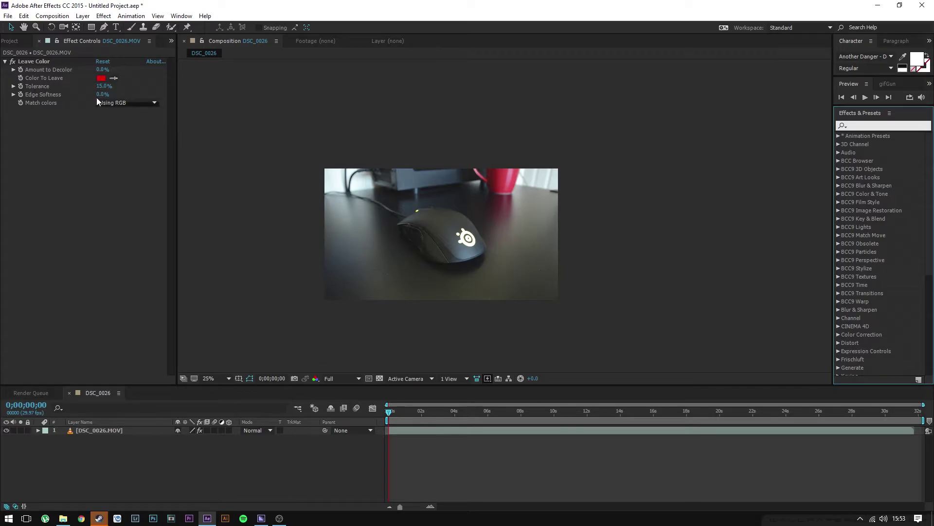
# Step: Keep Leave Color's Color To Leave set to pure red FF0000
pyautogui.click(33, 61)
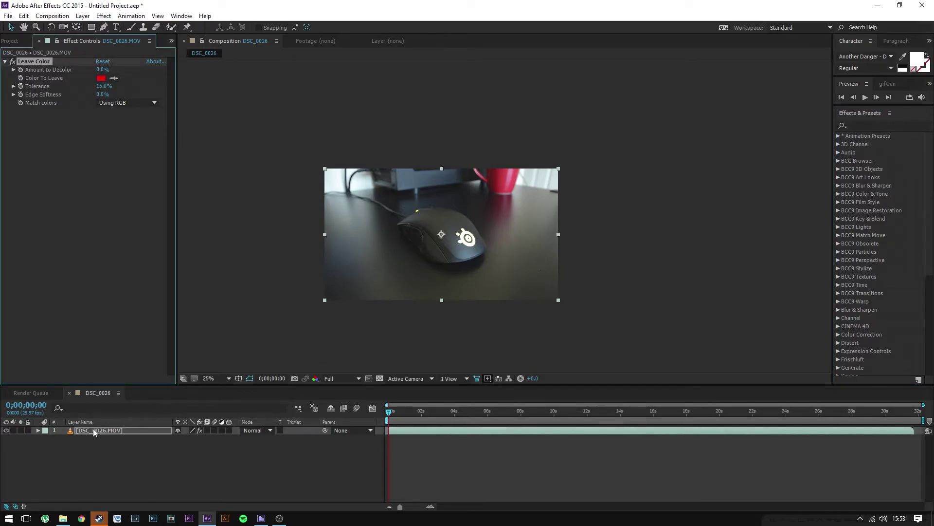
pyautogui.press('.')
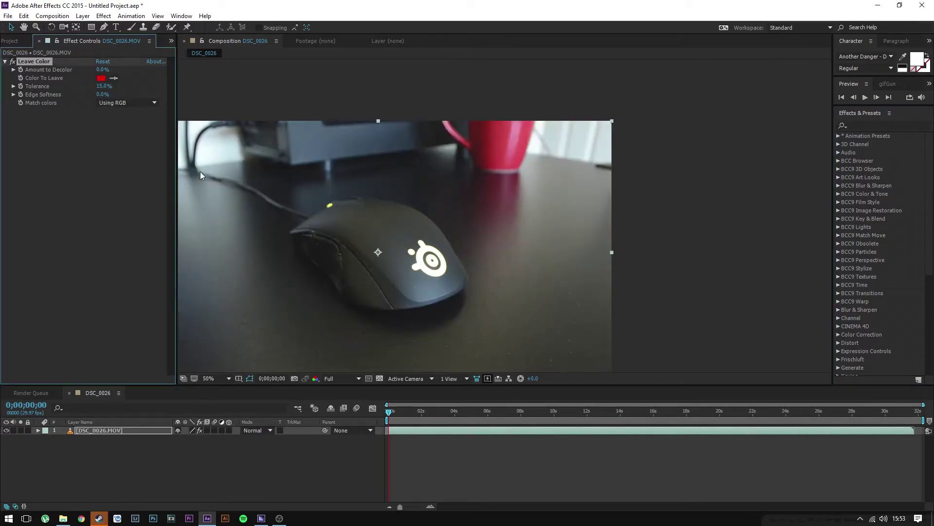
pyautogui.click(101, 78)
pyautogui.click(315, 331)
pyautogui.click(113, 78)
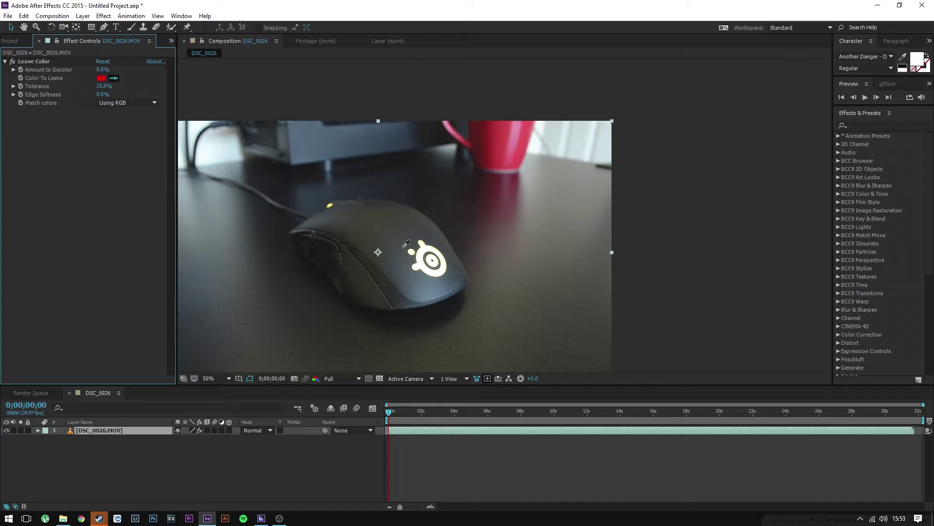
pyautogui.click(103, 82)
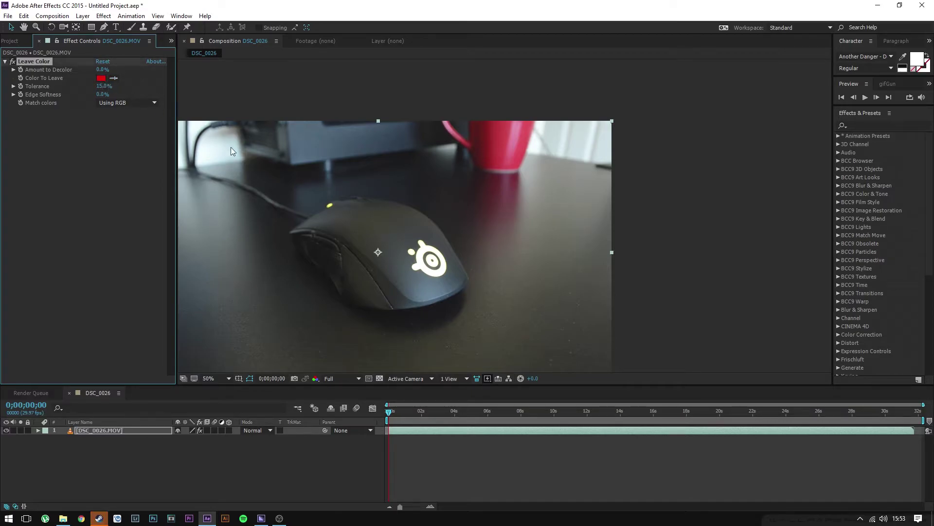
# Step: Scrub Amount to Decolor to 100% and raise Tolerance to 44%
pyautogui.scroll(-2, 243, 158)
pyautogui.click(247, 184)
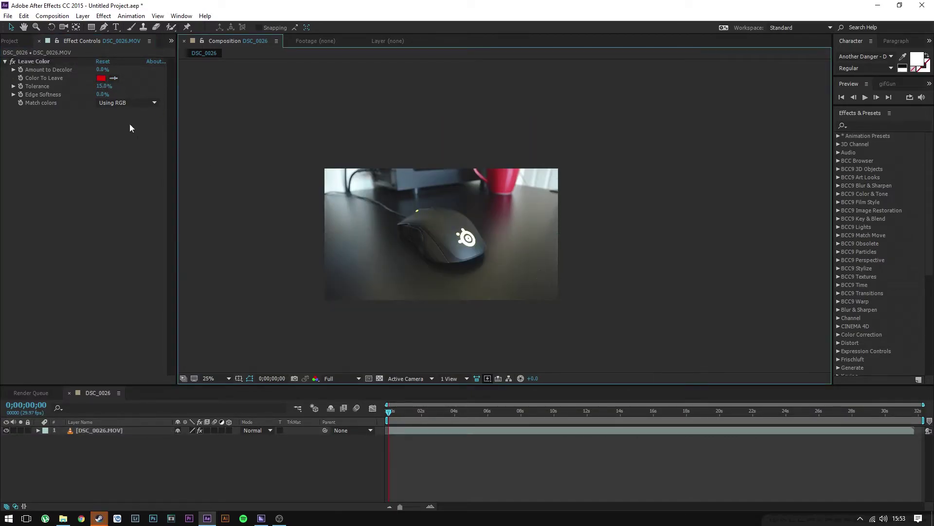
pyautogui.moveTo(102, 70); pyautogui.dragTo(138, 69)
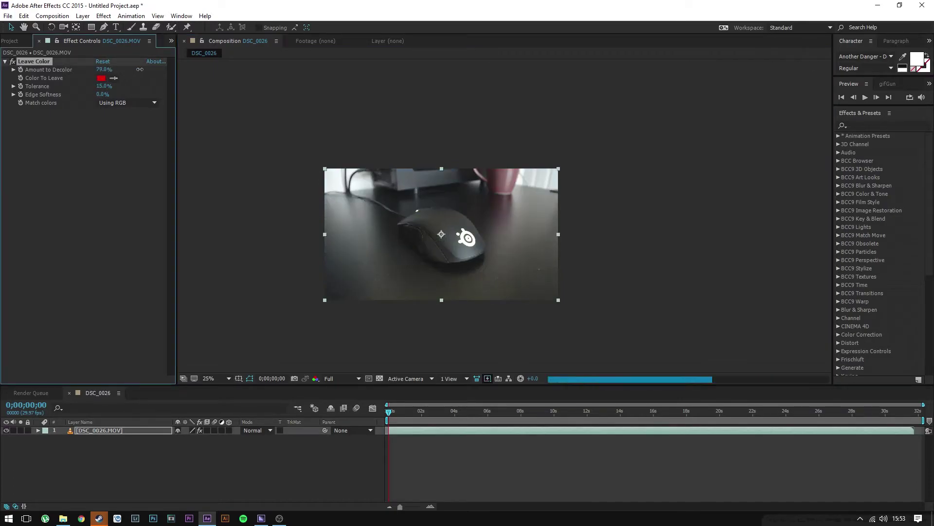
pyautogui.scroll(2, 298, 113)
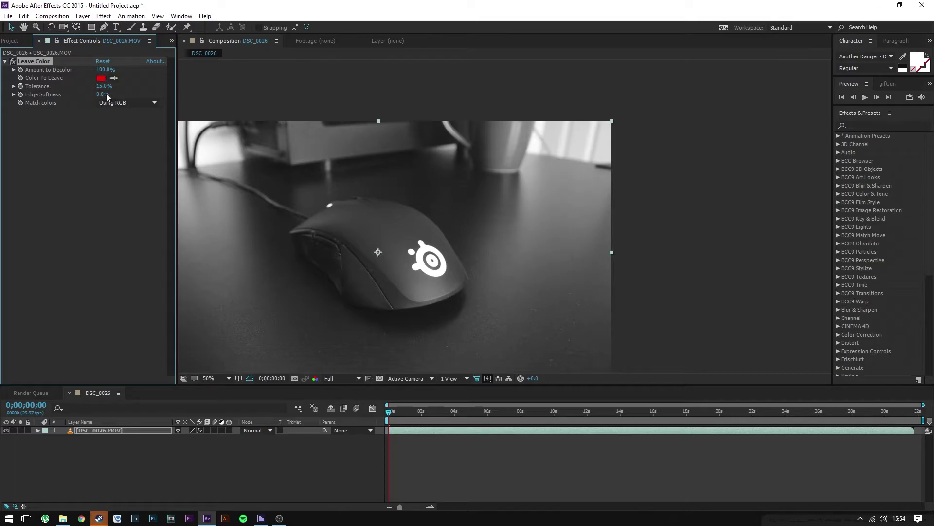
pyautogui.moveTo(101, 86); pyautogui.dragTo(117, 88)
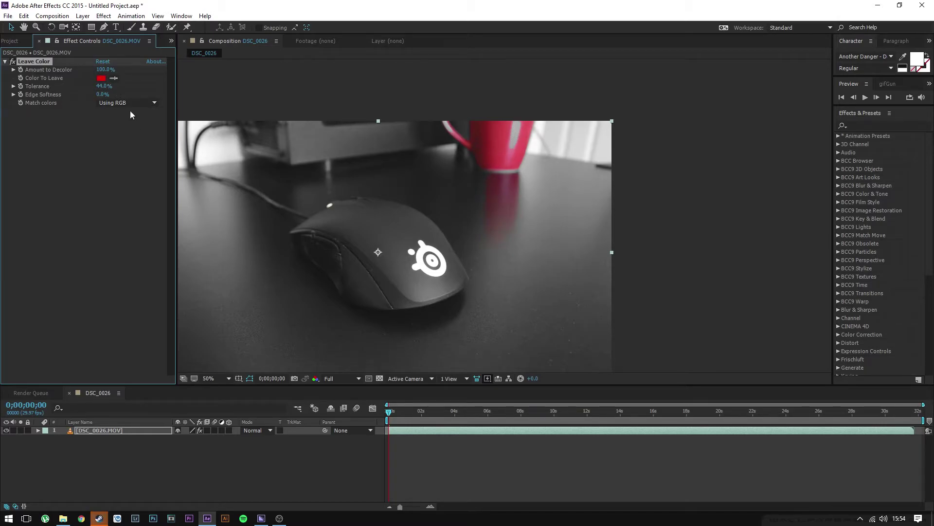
# Step: Switch Leave Color matching to hue and set Tolerance to 13%
pyautogui.click(112, 103)
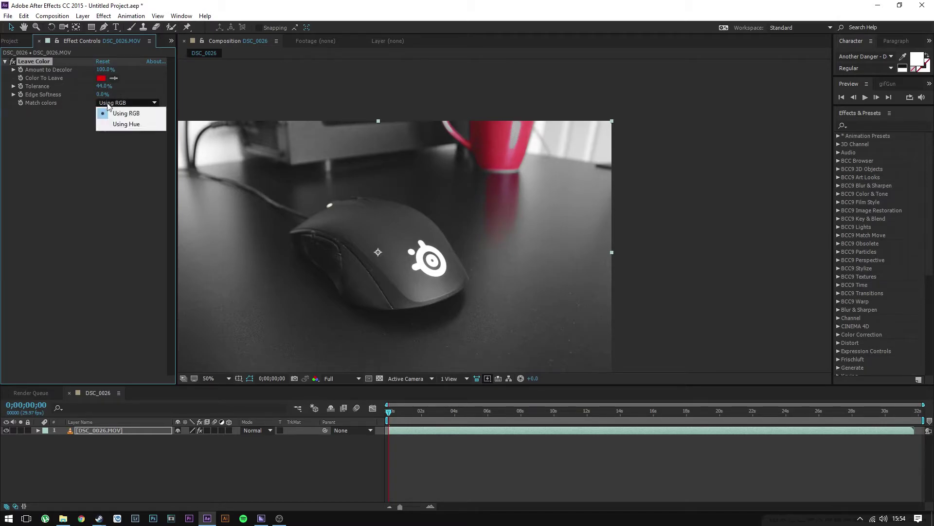
pyautogui.click(127, 124)
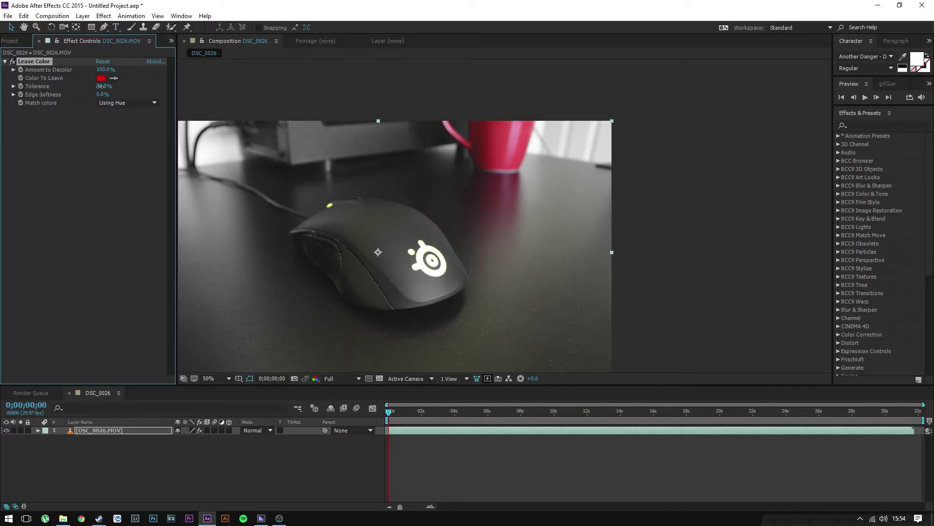
pyautogui.moveTo(99, 86); pyautogui.dragTo(88, 88)
pyautogui.moveTo(104, 86); pyautogui.dragTo(108, 86)
pyautogui.press('.')
pyautogui.press(',')
pyautogui.press(',')
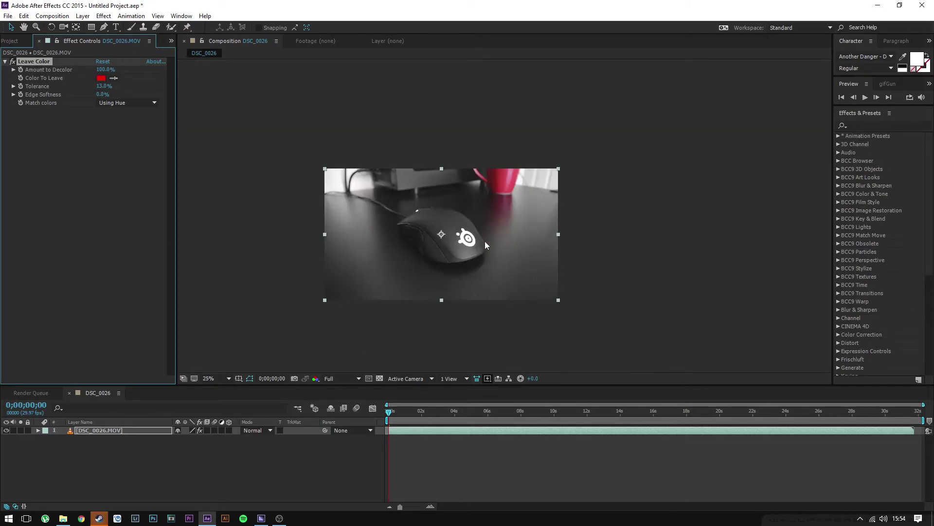
pyautogui.click(629, 248)
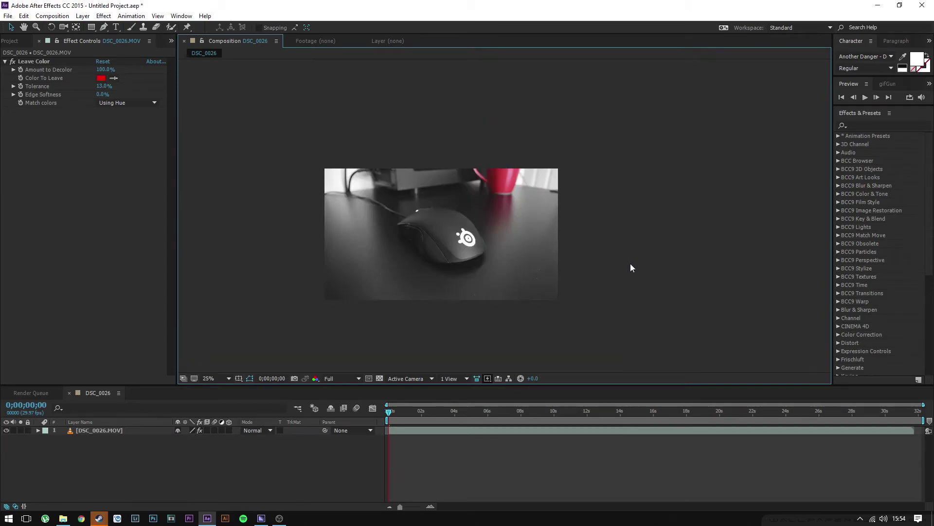
pyautogui.scroll(1, 511, 219)
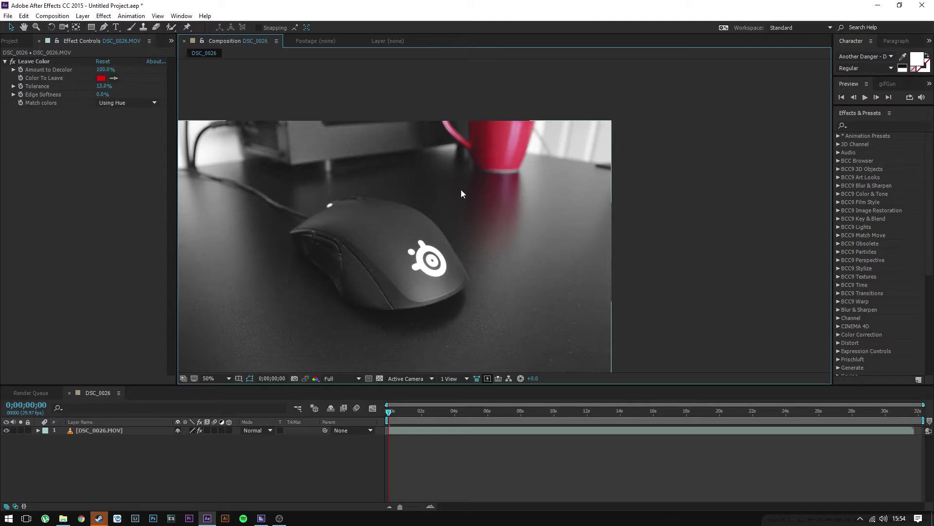
pyautogui.scroll(-1, 382, 221)
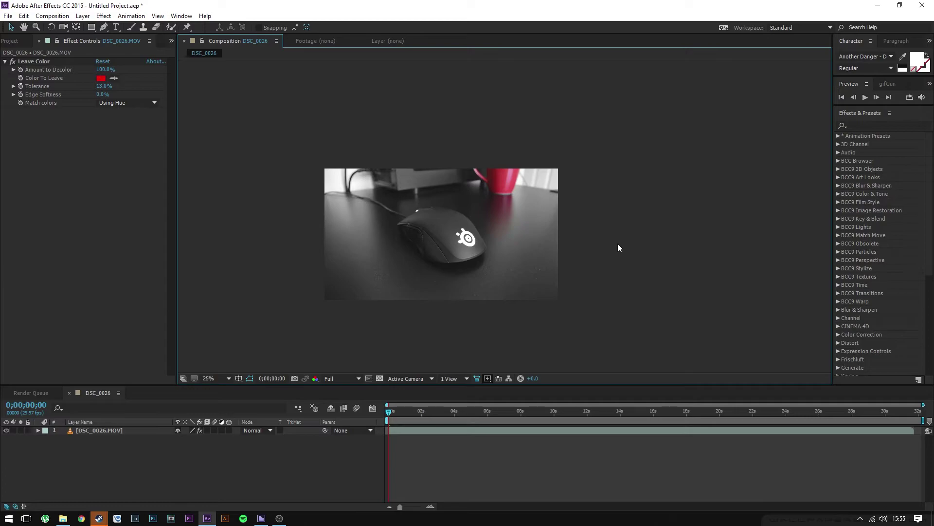
# Step: Apply Hue/Saturation to the DSC_0026.MOV layer via the 'satu' search
pyautogui.click(107, 429)
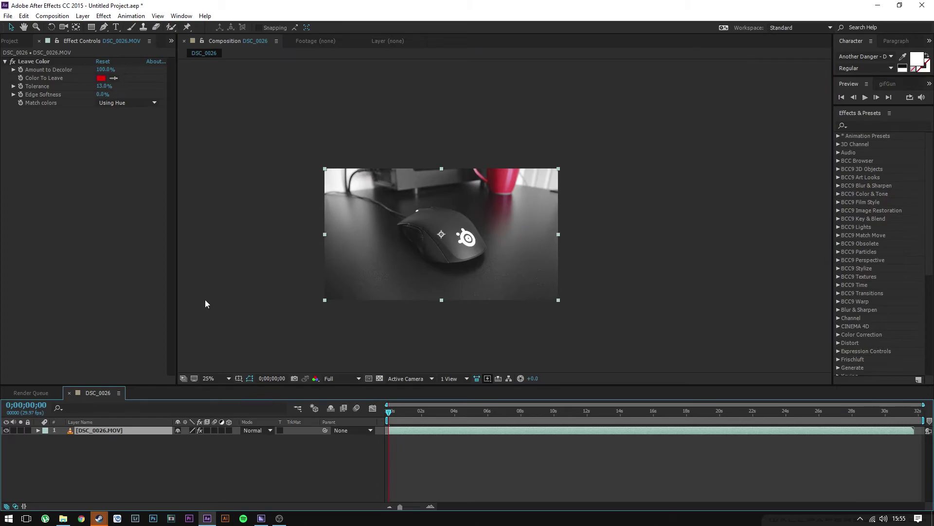
pyautogui.hotkey('ctrl', 'space')
pyautogui.write('satu')
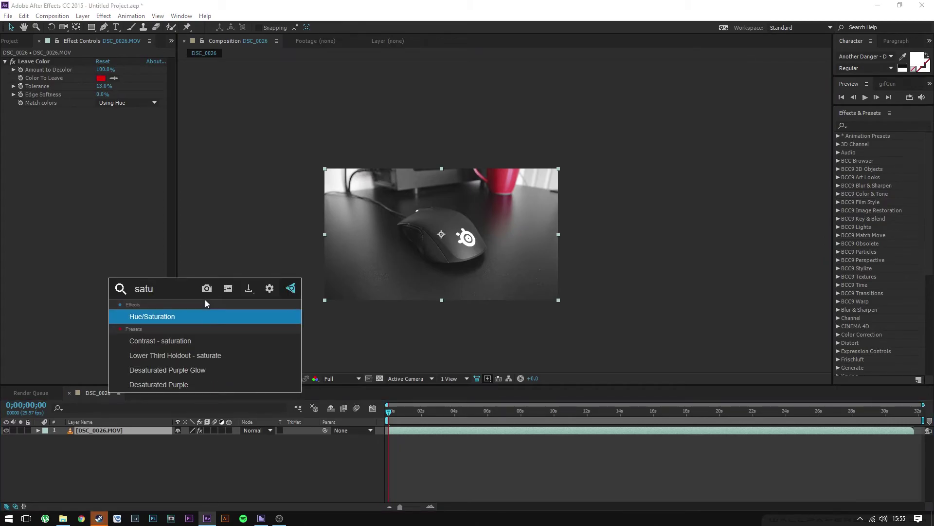
pyautogui.click(188, 312)
# Step: Set Hue/Saturation Master Saturation to 25
pyautogui.moveTo(92, 199); pyautogui.dragTo(202, 195)
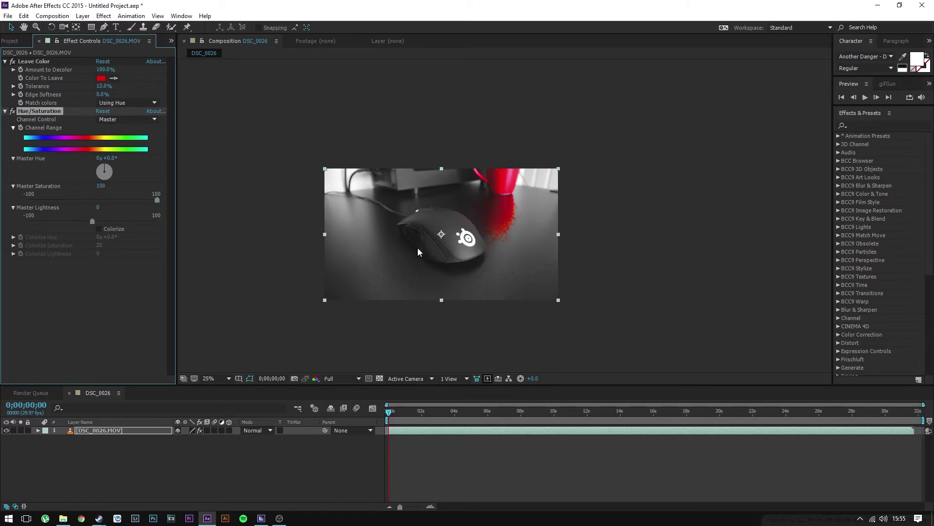
pyautogui.press('.')
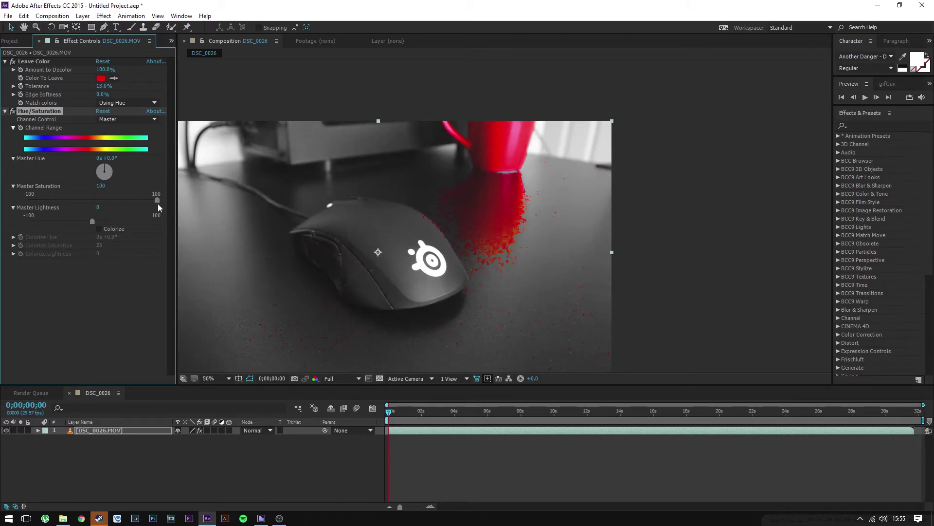
pyautogui.moveTo(157, 200); pyautogui.dragTo(104, 206)
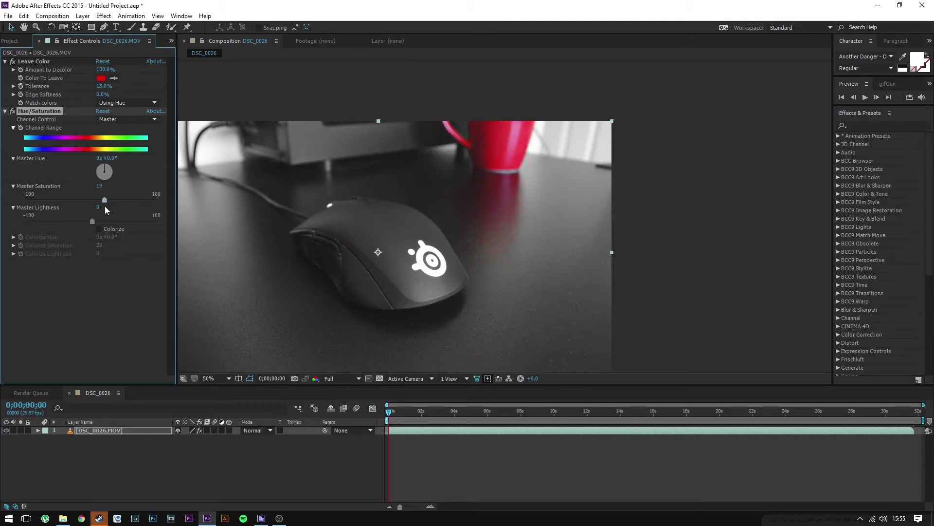
pyautogui.click(99, 185)
pyautogui.write('25')
pyautogui.press('Return')
pyautogui.press(',')
pyautogui.click(606, 233)
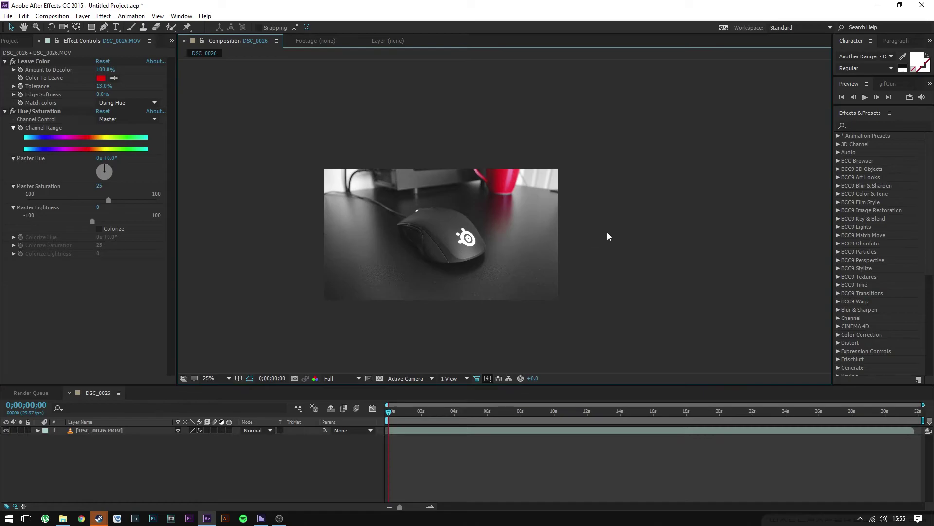
# Step: Darken the clip by setting Master Lightness to -13
pyautogui.click(101, 185)
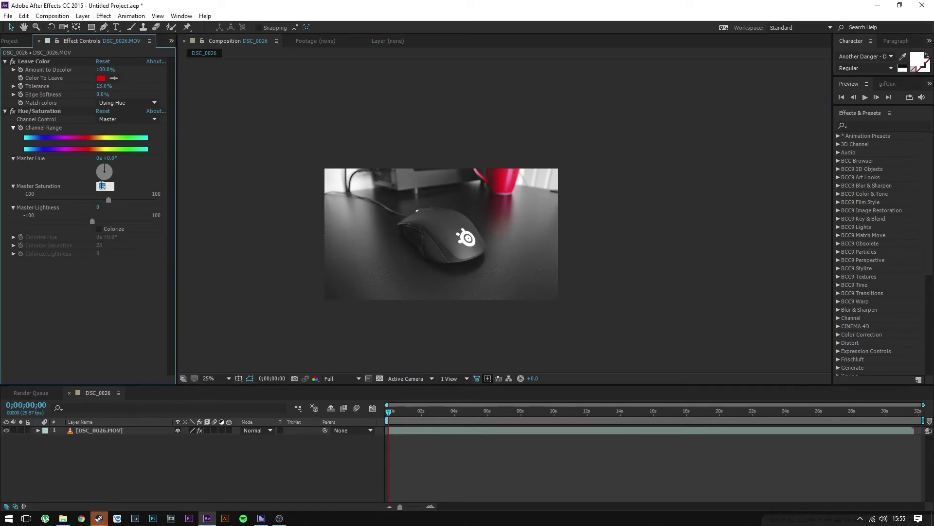
pyautogui.press('Return')
pyautogui.moveTo(93, 199)
pyautogui.mouseDown()
pyautogui.moveTo(50, 197)
pyautogui.moveTo(139, 203)
pyautogui.moveTo(104, 191)
pyautogui.mouseUp()
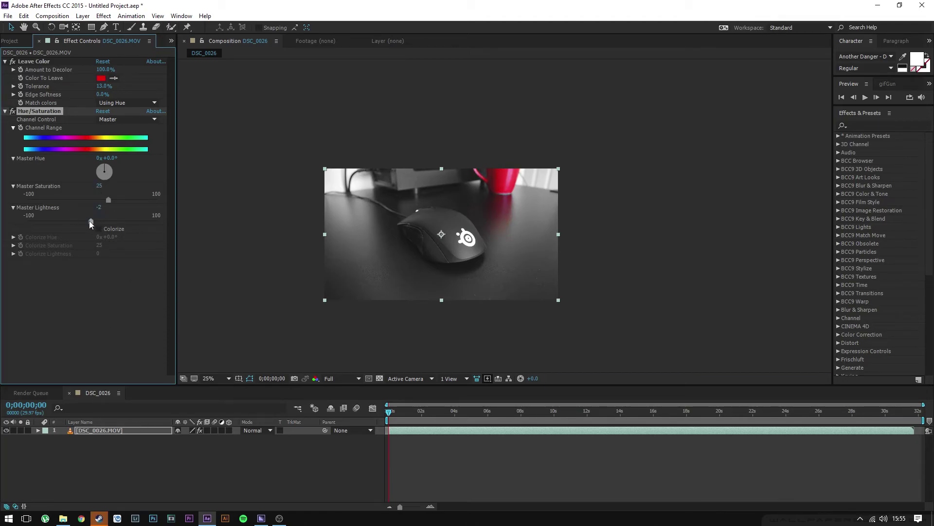
pyautogui.moveTo(89, 221); pyautogui.dragTo(84, 222)
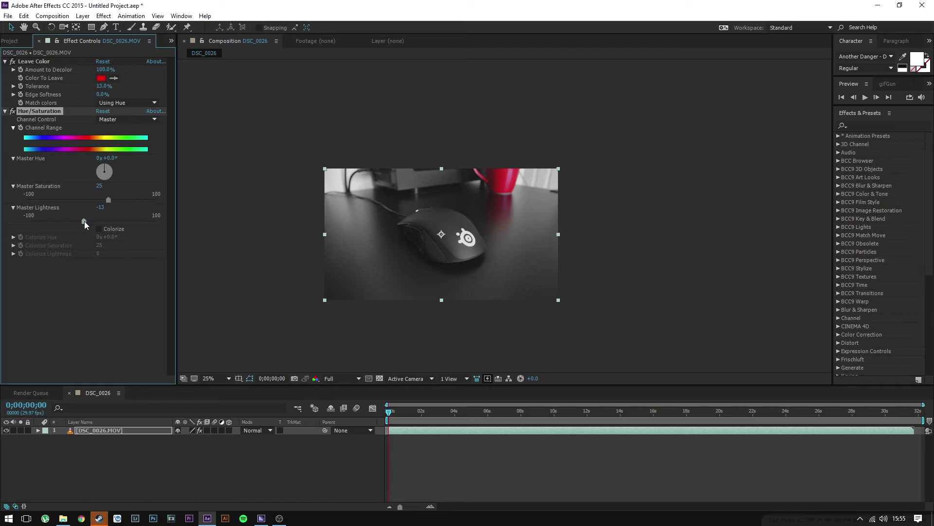
# Step: Apply Brightness & Contrast to the mouse clip via the 'cont' search
pyautogui.click(79, 428)
pyautogui.hotkey('ctrl', 'space')
pyautogui.write('co')
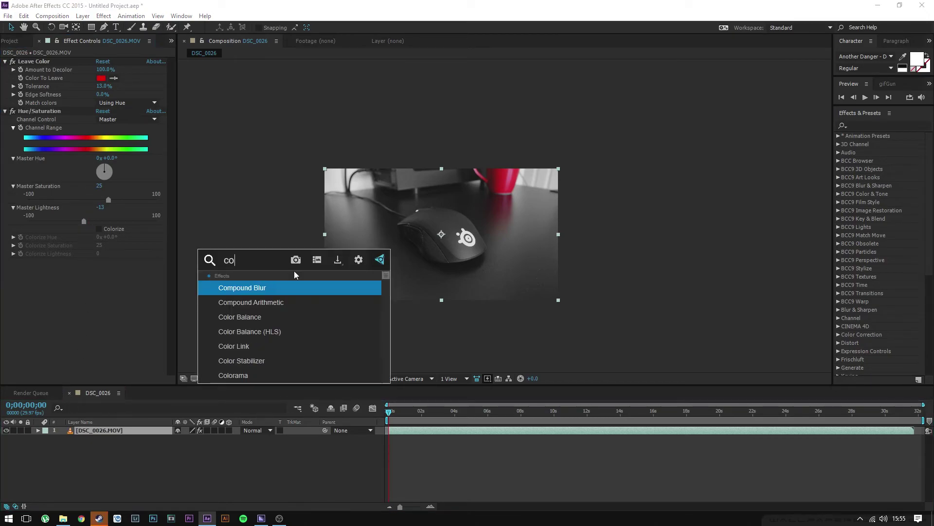
pyautogui.write('nt')
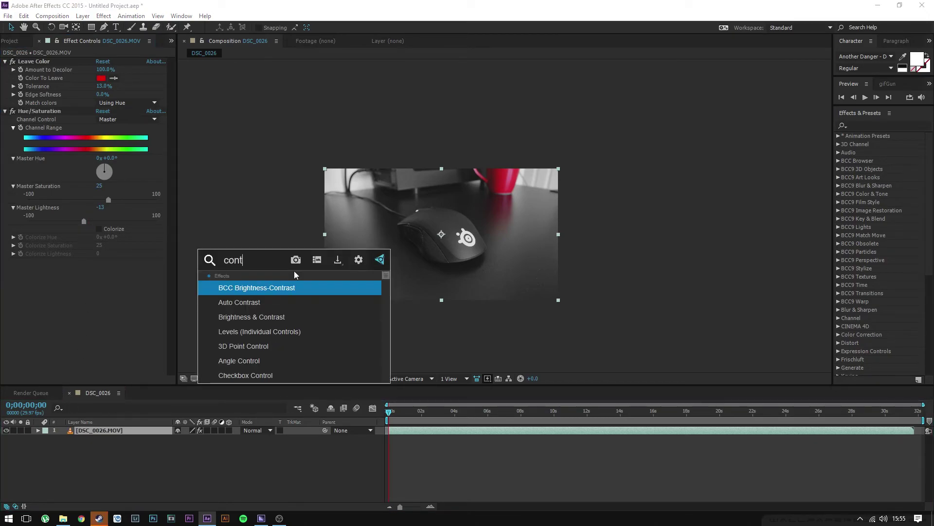
pyautogui.click(280, 313)
# Step: Set Brightness & Contrast Contrast to 25
pyautogui.moveTo(98, 278); pyautogui.dragTo(115, 278)
pyautogui.scroll(2, 406, 268)
pyautogui.scroll(-2, 424, 268)
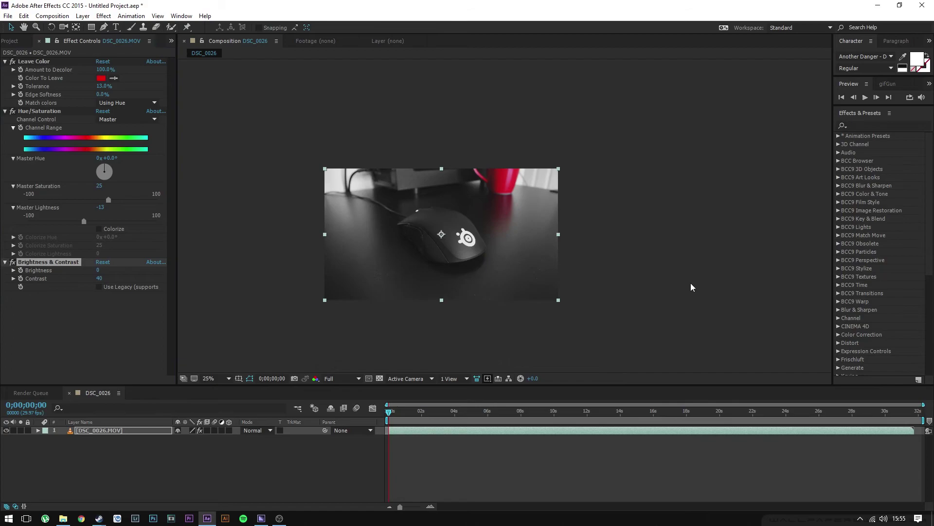
pyautogui.click(631, 281)
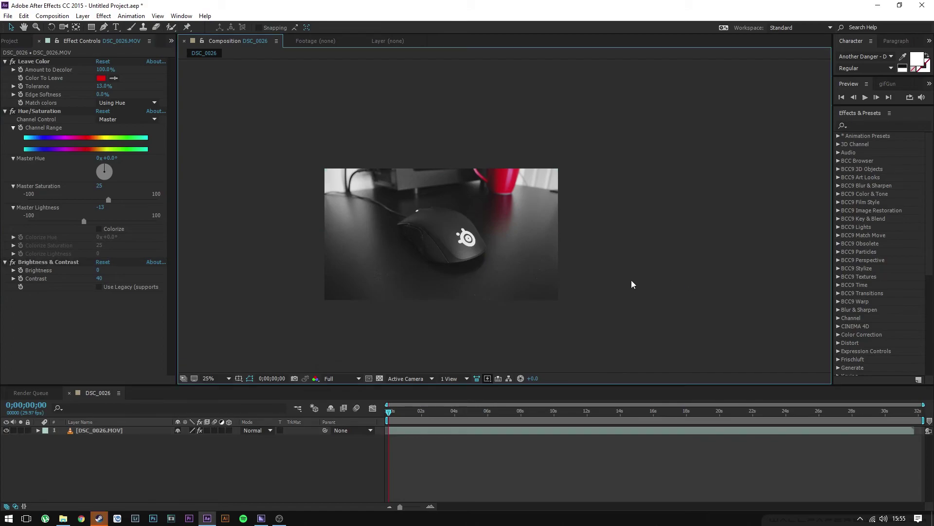
pyautogui.click(100, 278)
pyautogui.write('25')
pyautogui.press('Return')
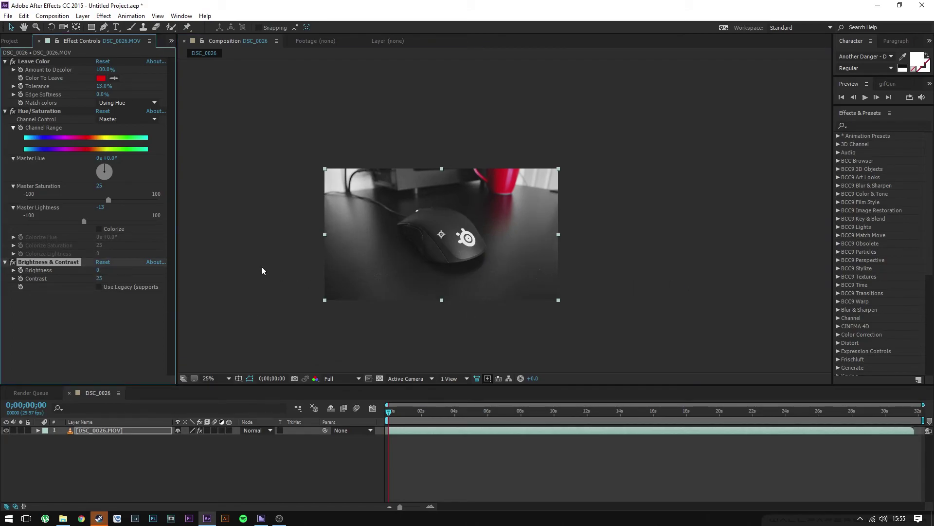
pyautogui.click(187, 271)
# Step: Set Brightness to -10 and view the darkened result
pyautogui.click(101, 271)
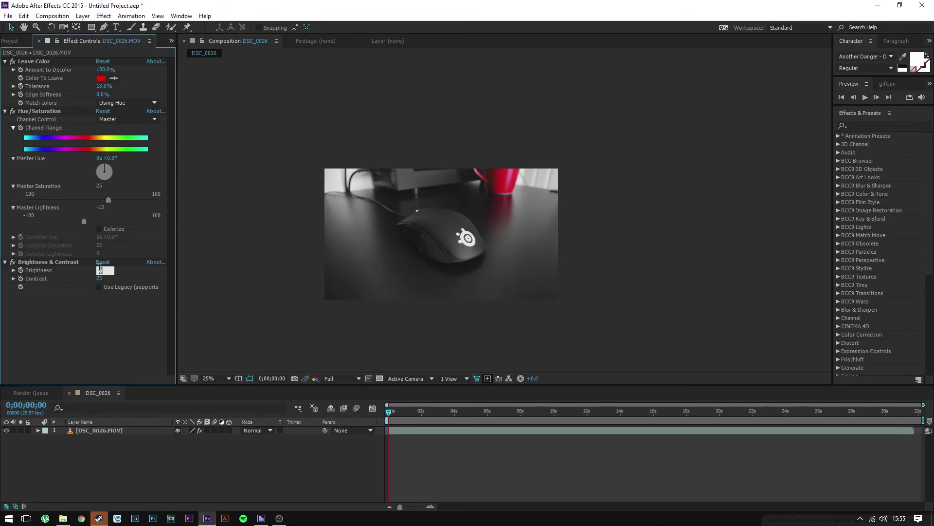
pyautogui.press('.')
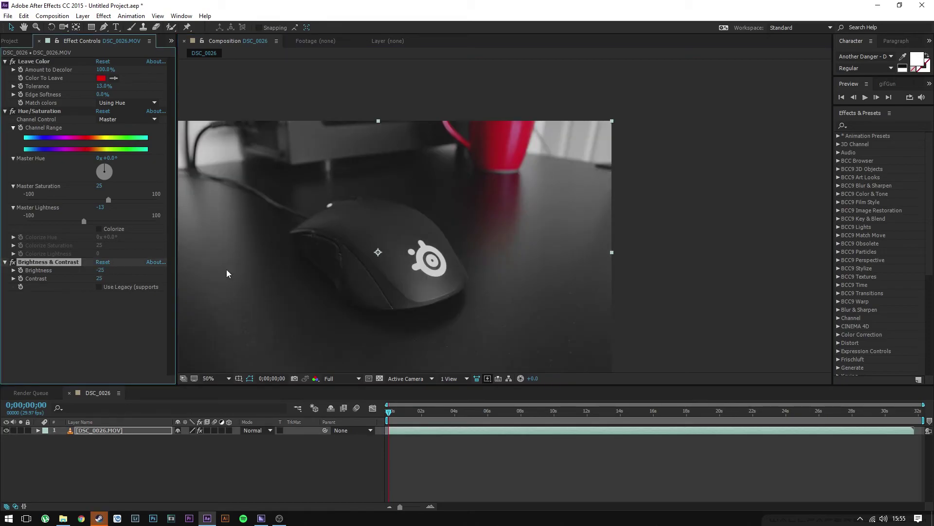
pyautogui.click(101, 270)
pyautogui.write('-10')
pyautogui.press('Return')
pyautogui.press(',')
pyautogui.click(618, 238)
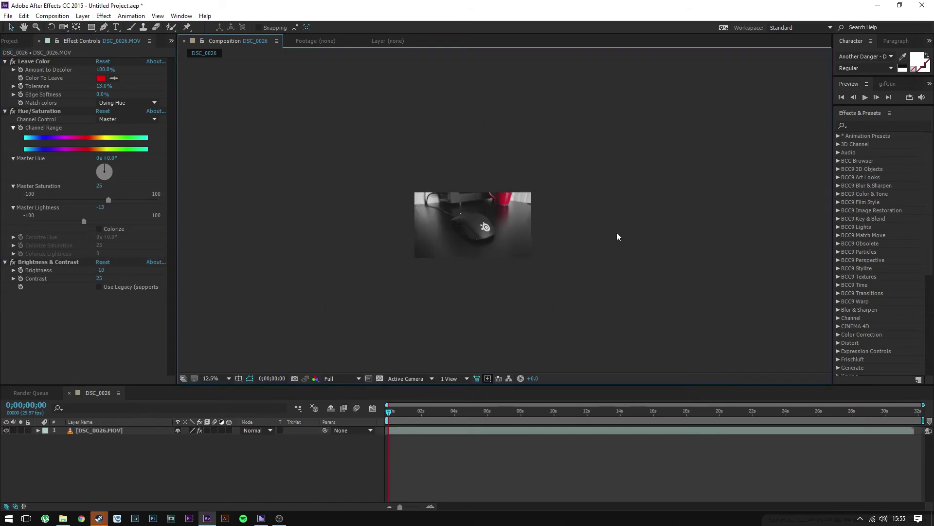